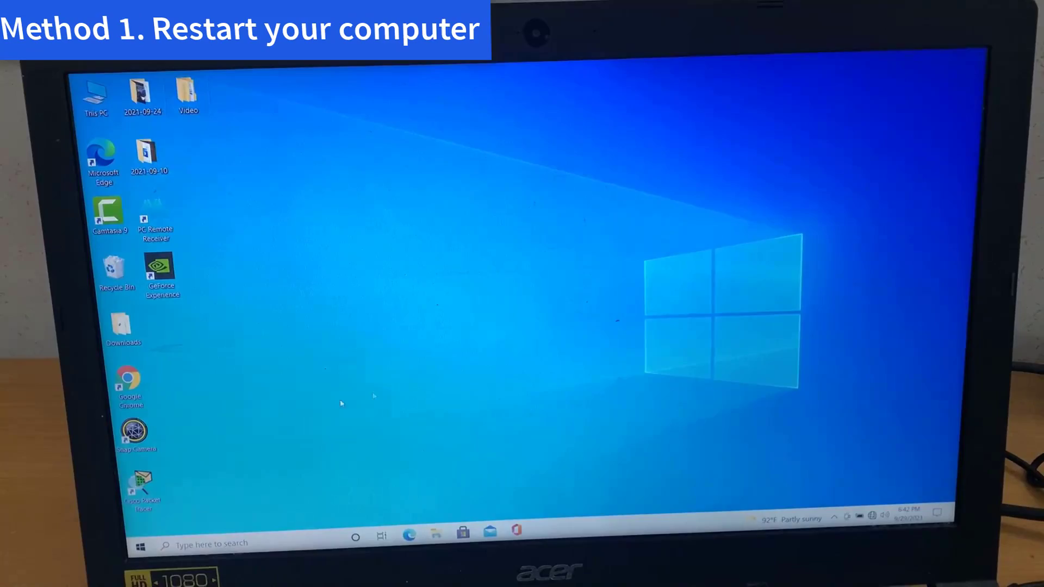
- Restart the computer from the Start menu's power options
{"action": "left_click", "coordinate": [151, 545]}
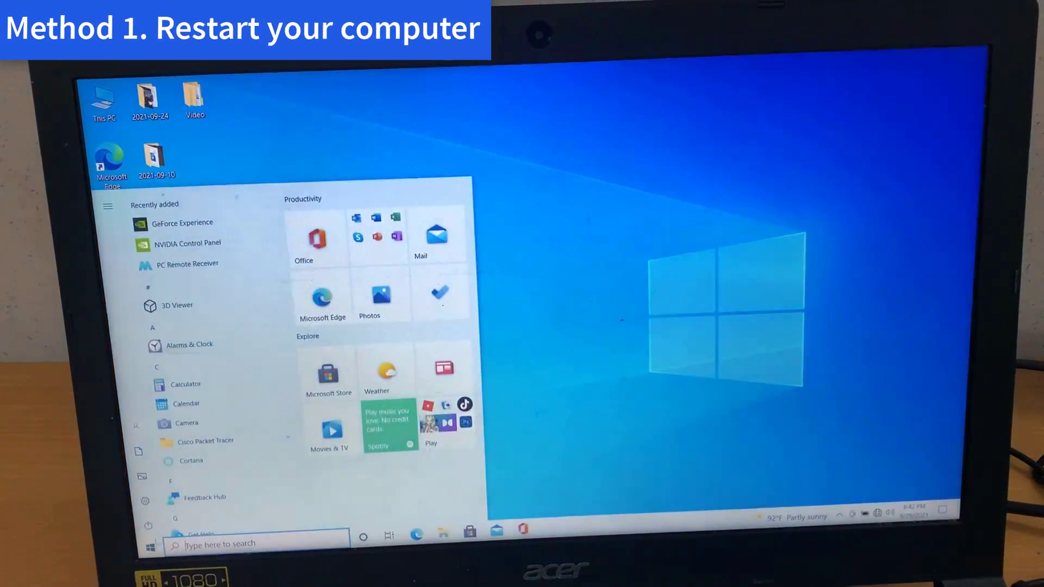
{"action": "left_click", "coordinate": [148, 523]}
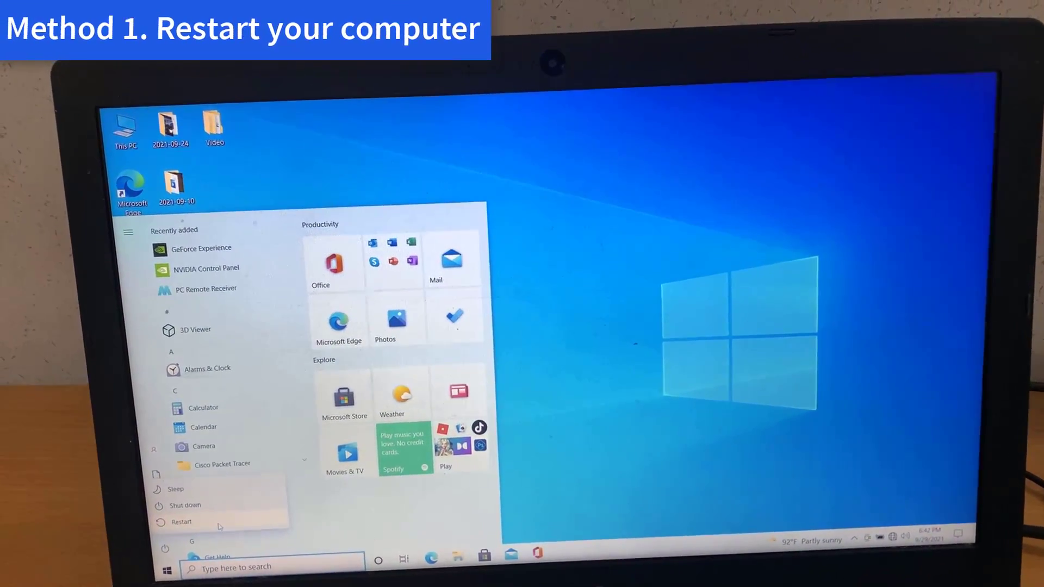
{"action": "left_click", "coordinate": [215, 519]}
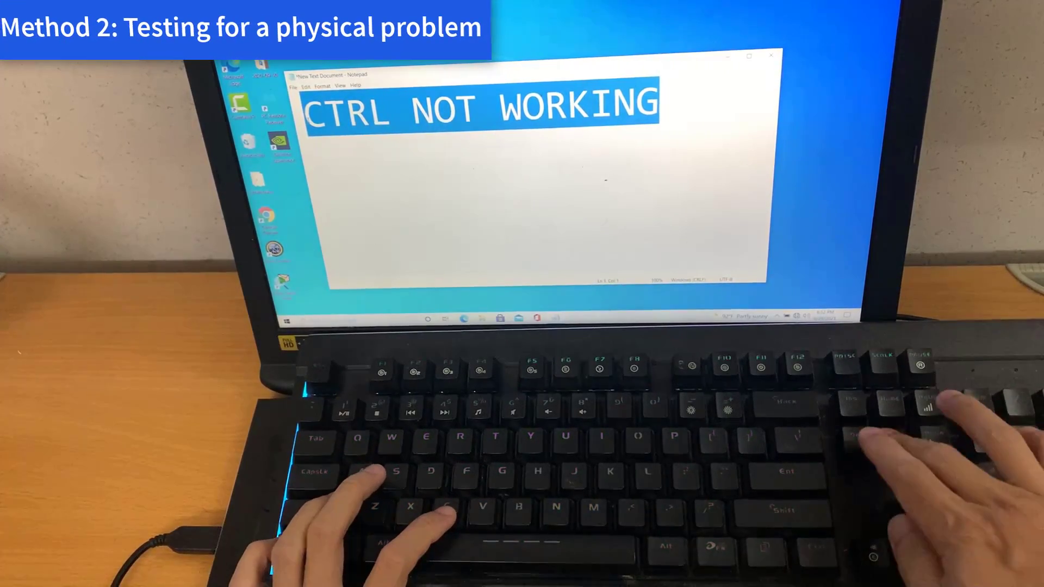
- Test backslash, Backspace, Enter, Ctrl+V and Ctrl+Z, leaving a second pasted CTRL NOT WORKING line
{"action": "key", "text": "Right"}
{"action": "key", "text": "backslash"}
{"action": "key", "text": "BackSpace"}
{"action": "key", "text": "Return"}
{"action": "key", "text": "Return"}
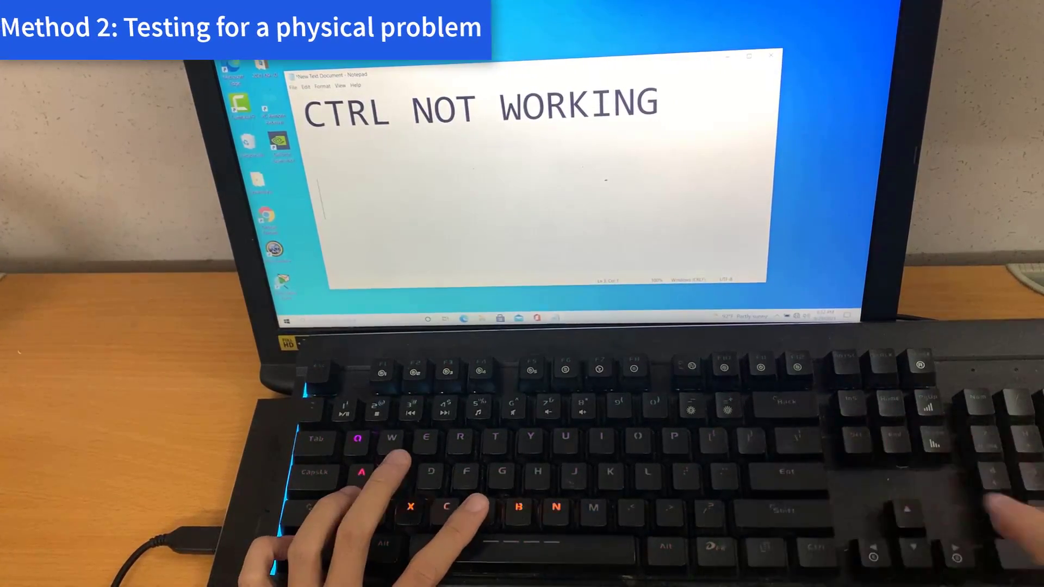
{"action": "type", "text": "CTRL NOT WORKING"}
{"action": "key", "text": "ctrl+z"}
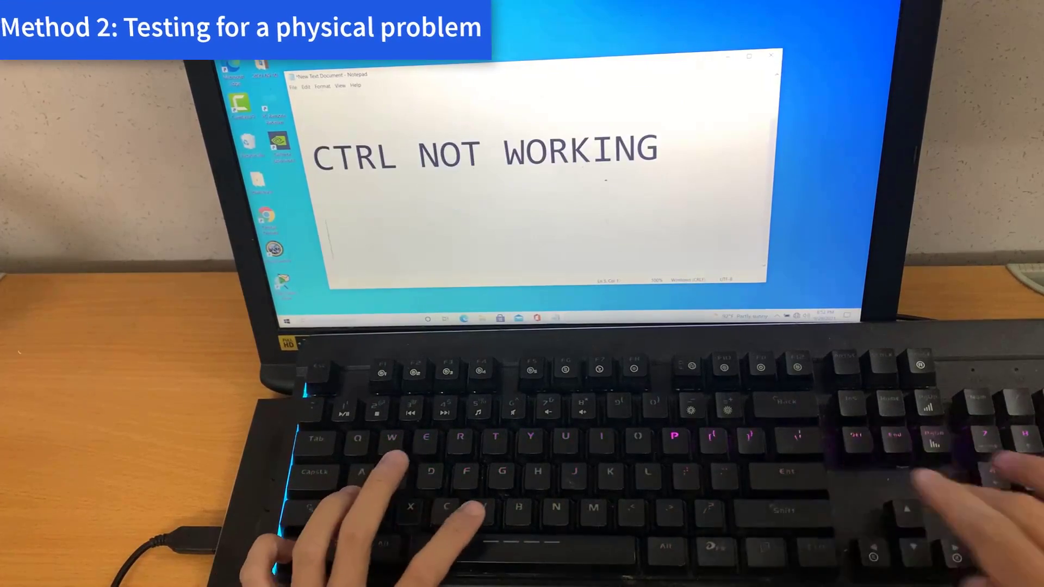
{"action": "type", "text": "CTRL NOT WORKING"}
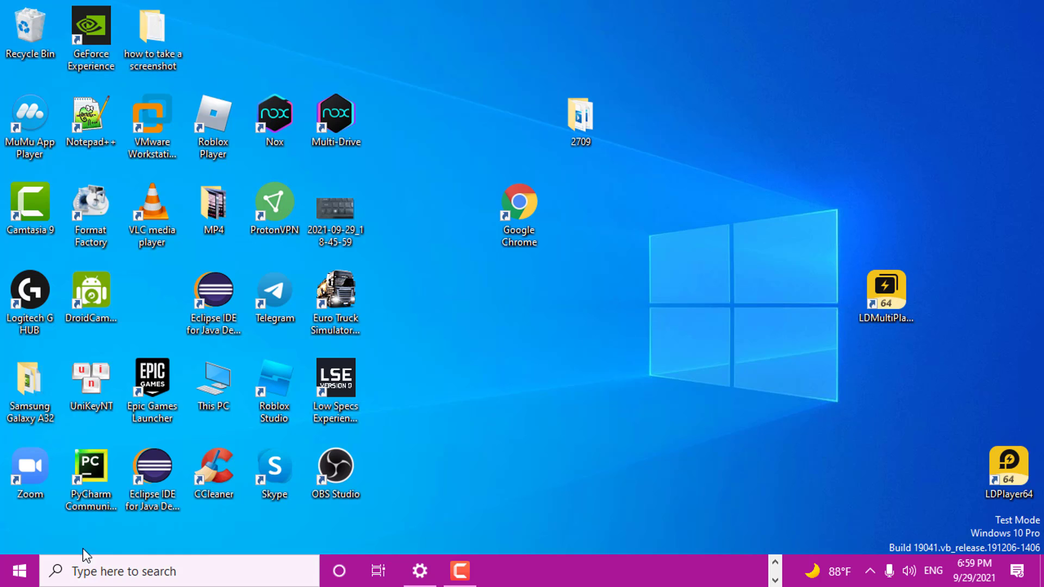
- Search for 'device manager' and open Device Manager from the results
{"action": "left_click", "coordinate": [109, 571]}
{"action": "type", "text": "devic"}
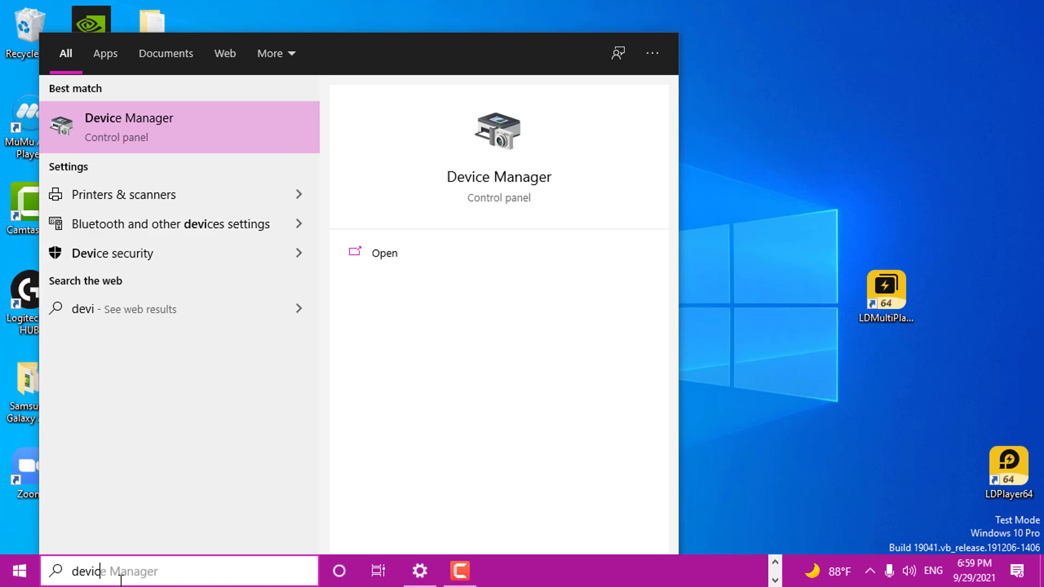
{"action": "type", "text": "e manager"}
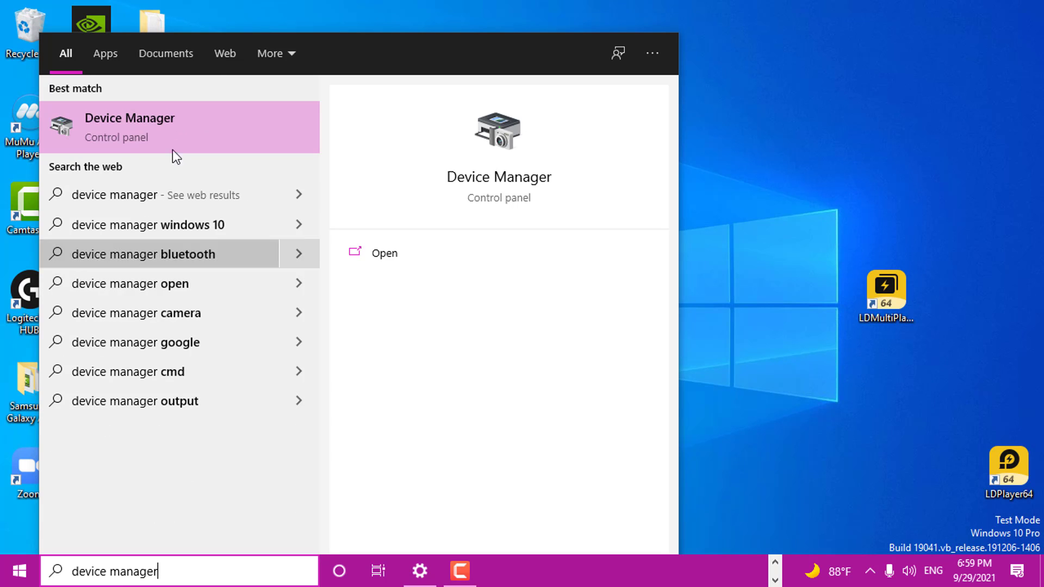
{"action": "left_click", "coordinate": [182, 123]}
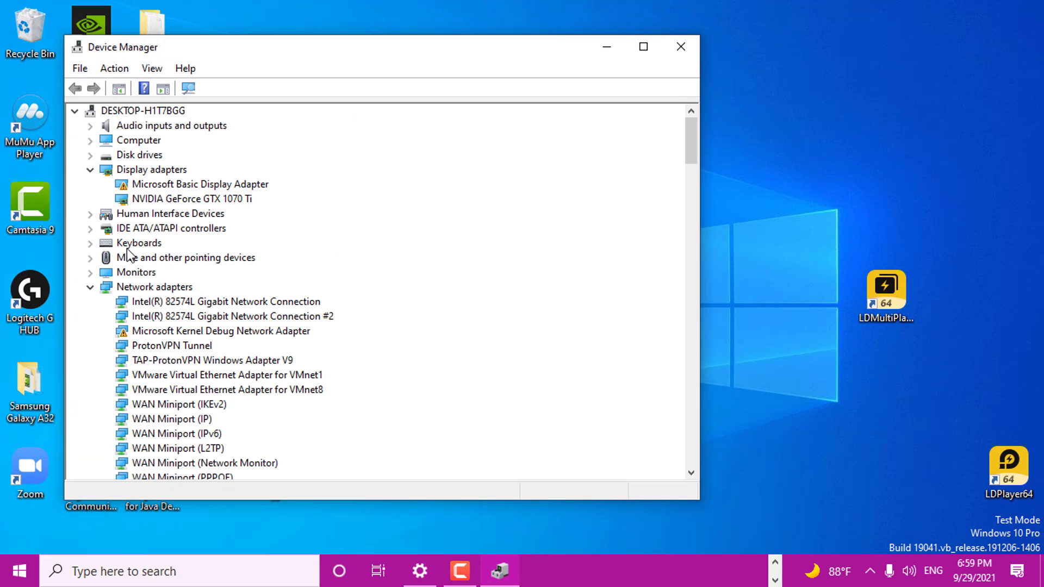
- Expand Keyboards and uninstall the first two HID Keyboard Devices
{"action": "left_click", "coordinate": [90, 243]}
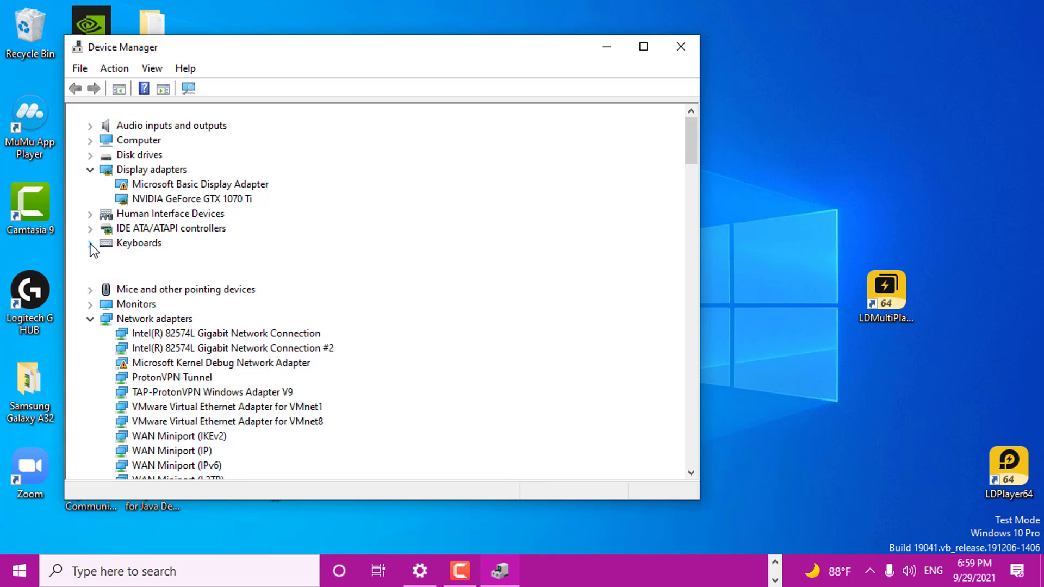
{"action": "left_click", "coordinate": [141, 243]}
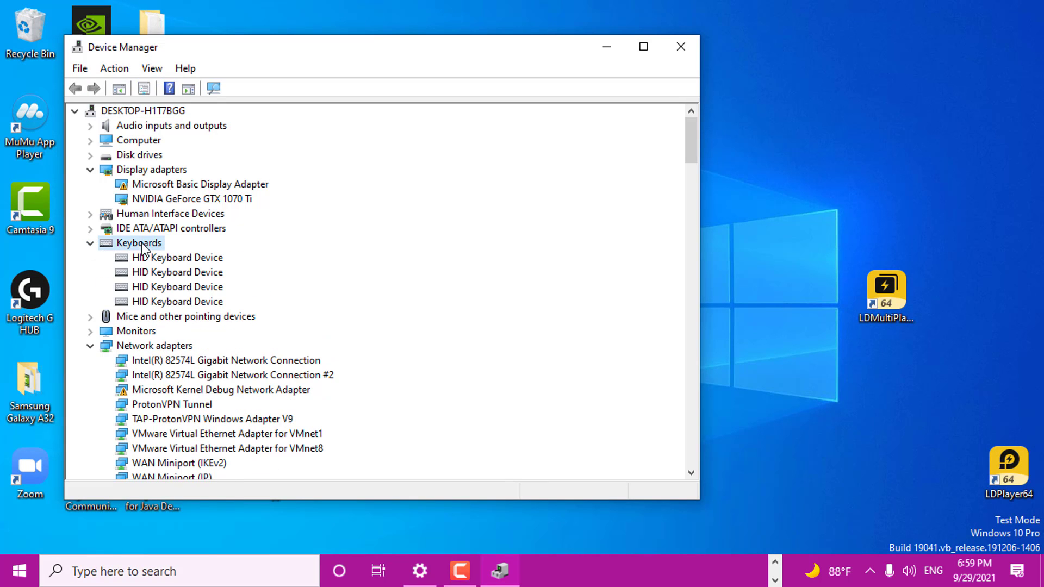
{"action": "right_click", "coordinate": [216, 262]}
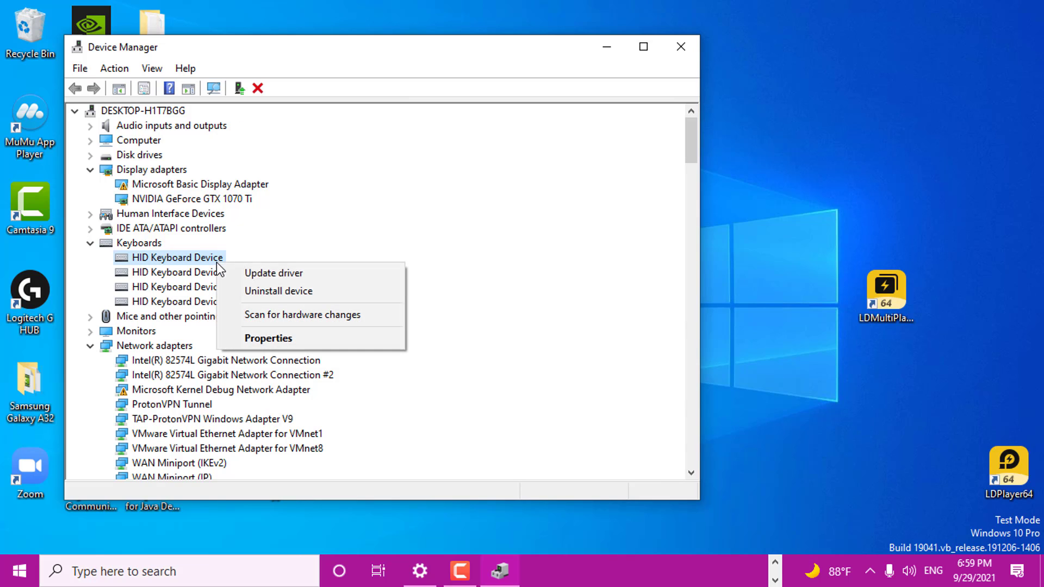
{"action": "left_click", "coordinate": [294, 291]}
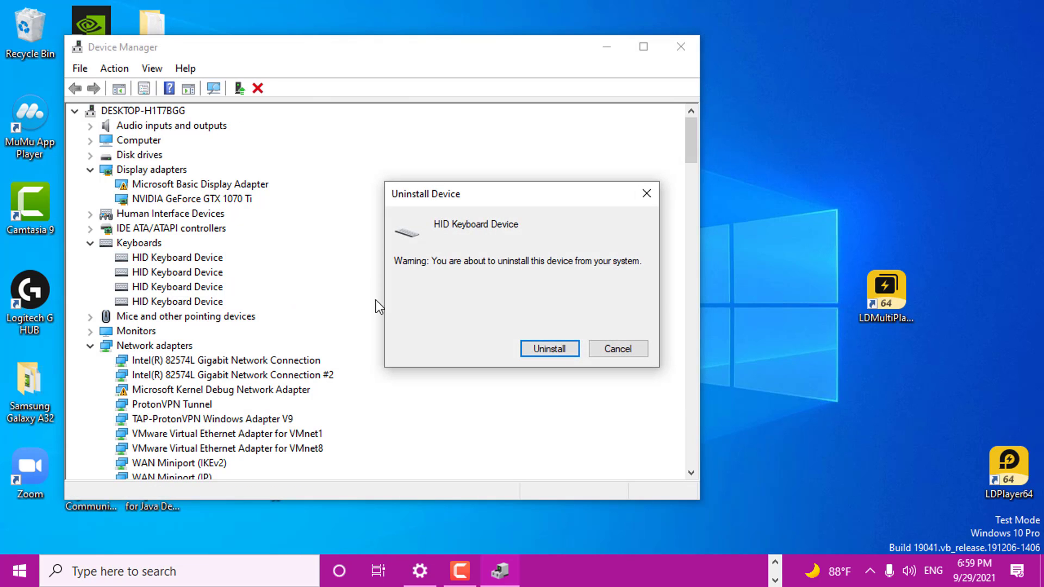
{"action": "left_click", "coordinate": [556, 347]}
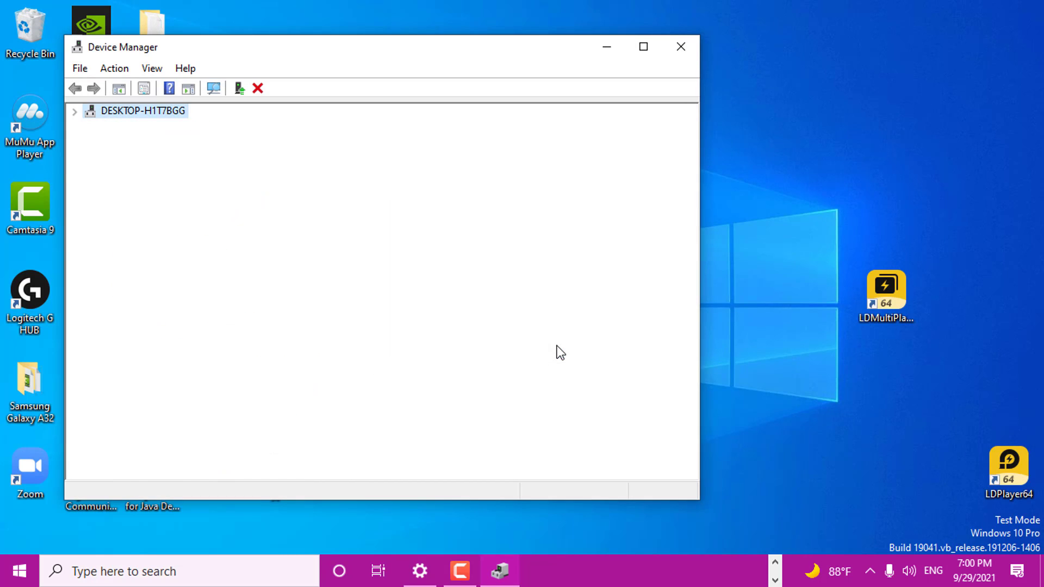
{"action": "right_click", "coordinate": [192, 259]}
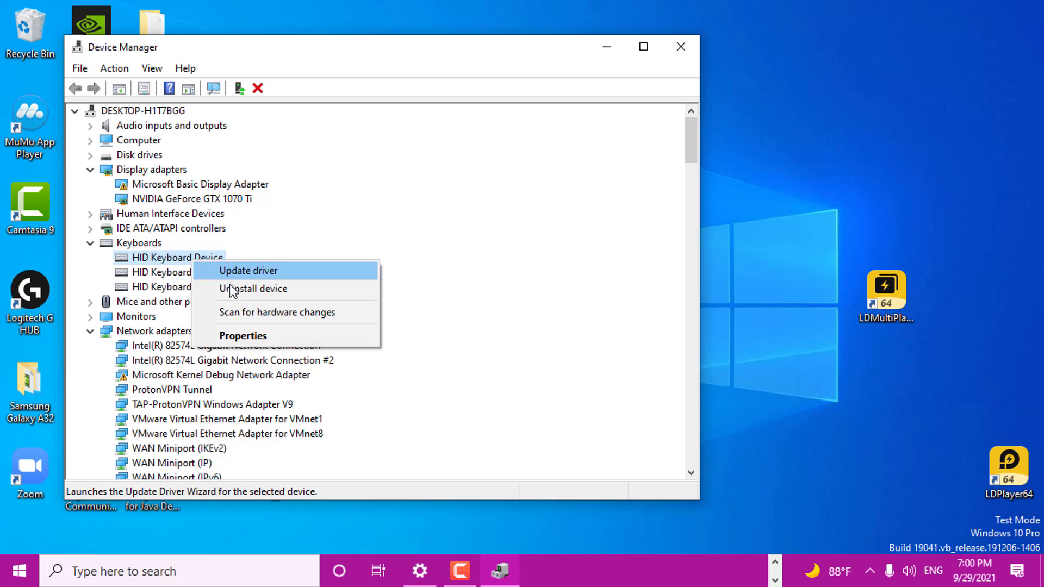
{"action": "left_click", "coordinate": [245, 290]}
{"action": "left_click", "coordinate": [545, 349]}
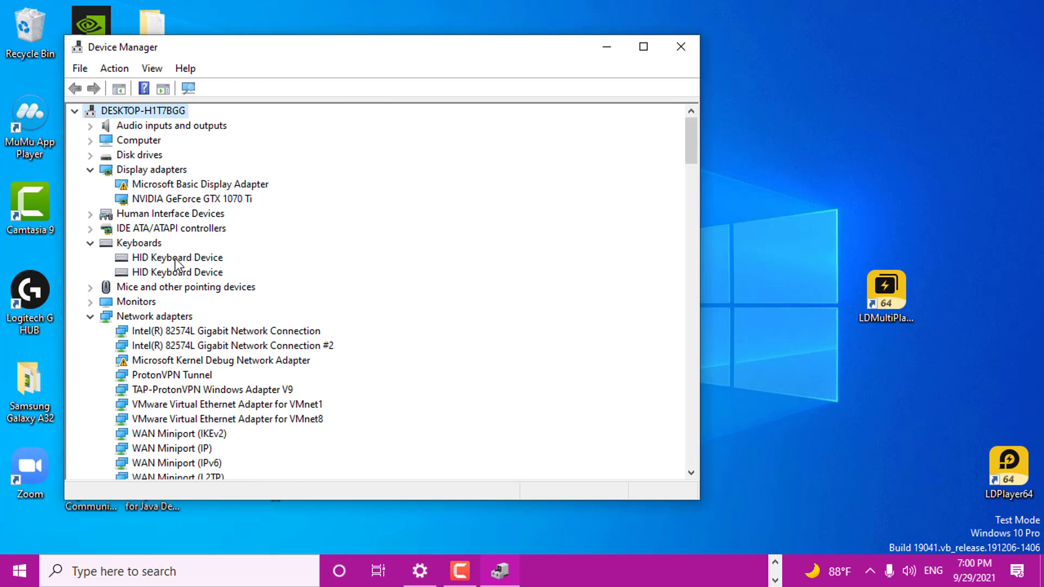
- Uninstall the remaining two HID Keyboard Devices
{"action": "right_click", "coordinate": [175, 259]}
{"action": "left_click", "coordinate": [271, 288]}
{"action": "left_click", "coordinate": [542, 350]}
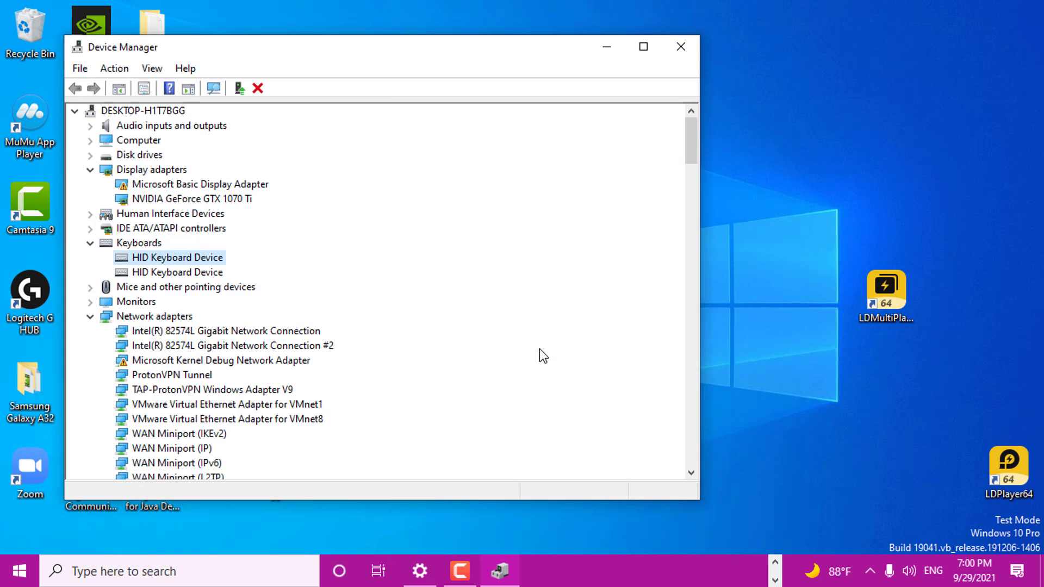
{"action": "right_click", "coordinate": [171, 262]}
{"action": "left_click", "coordinate": [214, 290]}
{"action": "left_click", "coordinate": [542, 345]}
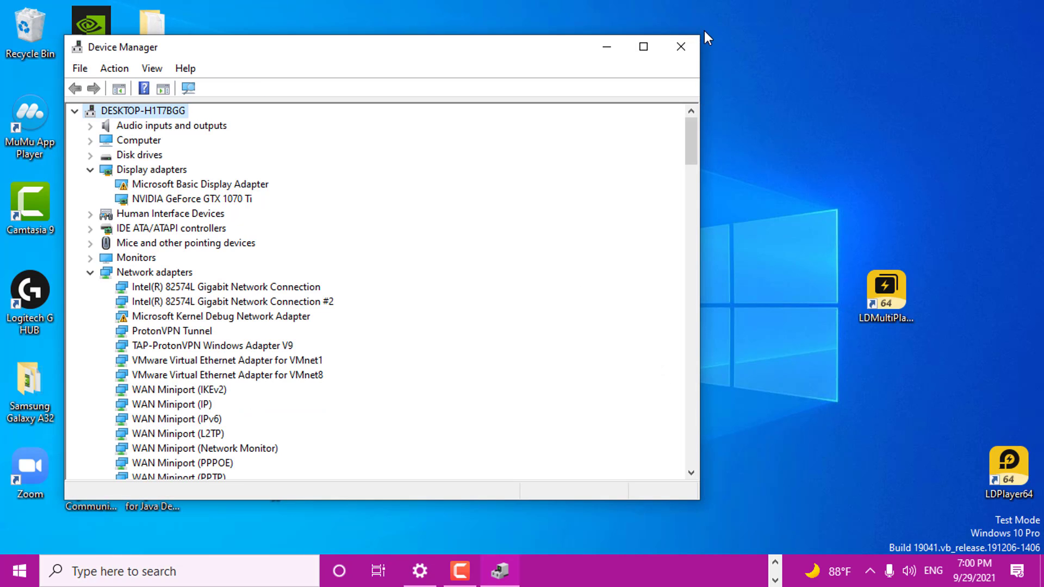
- Close Device Manager and restart the PC to reinstall the keyboard drivers
{"action": "left_click", "coordinate": [681, 47]}
{"action": "left_click", "coordinate": [20, 571]}
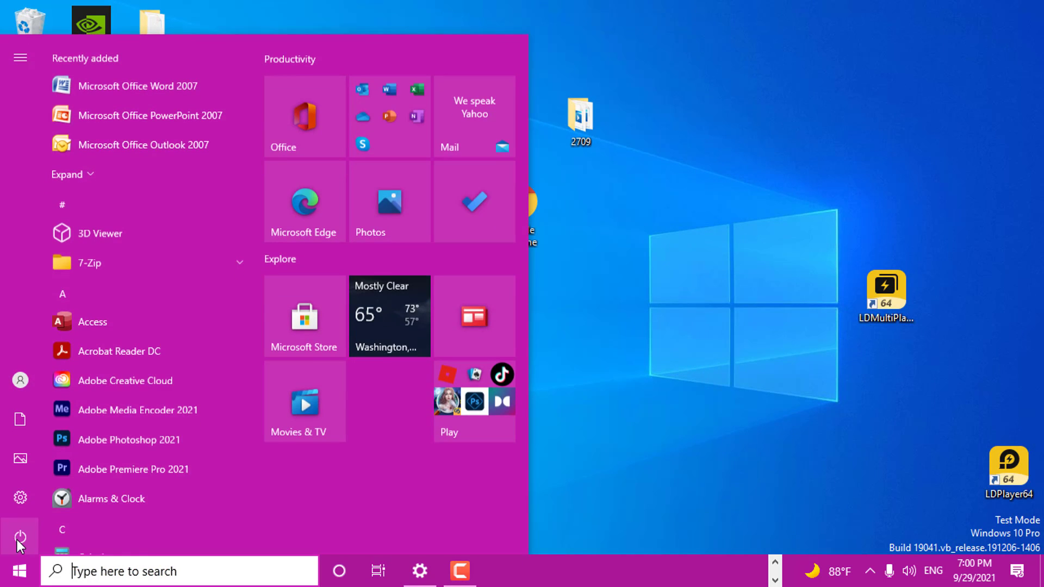
{"action": "left_click", "coordinate": [18, 538]}
{"action": "left_click", "coordinate": [84, 493]}
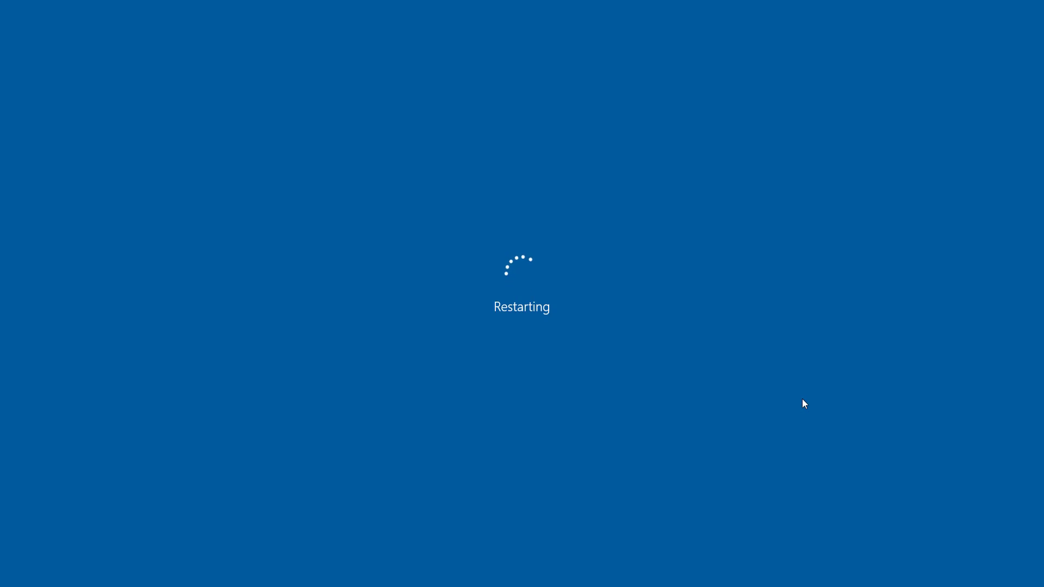